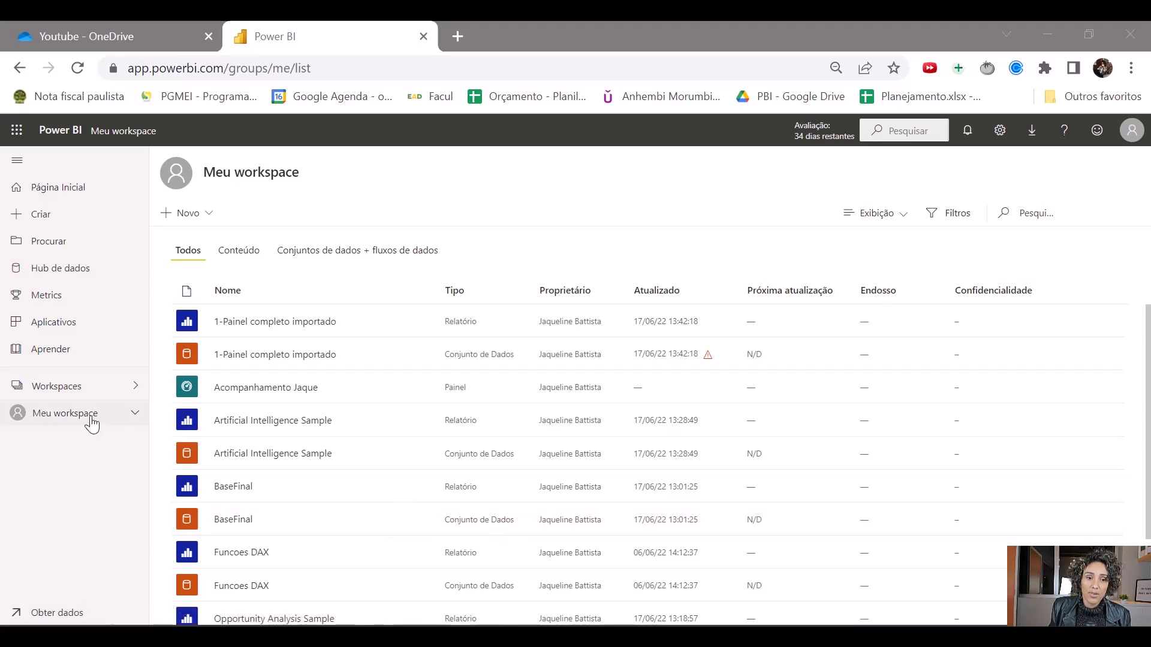
Step: Open the settings of the BaseFinal dataset from Meu workspace and check its scheduled refresh section
left_click(67, 412)
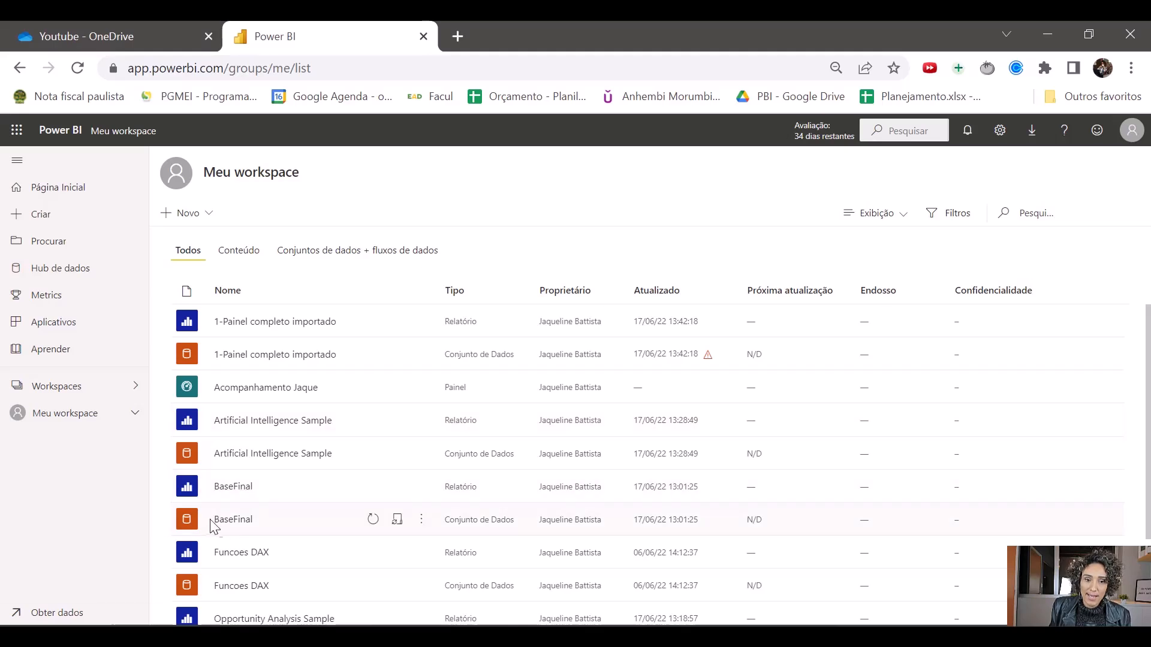
left_click(398, 519)
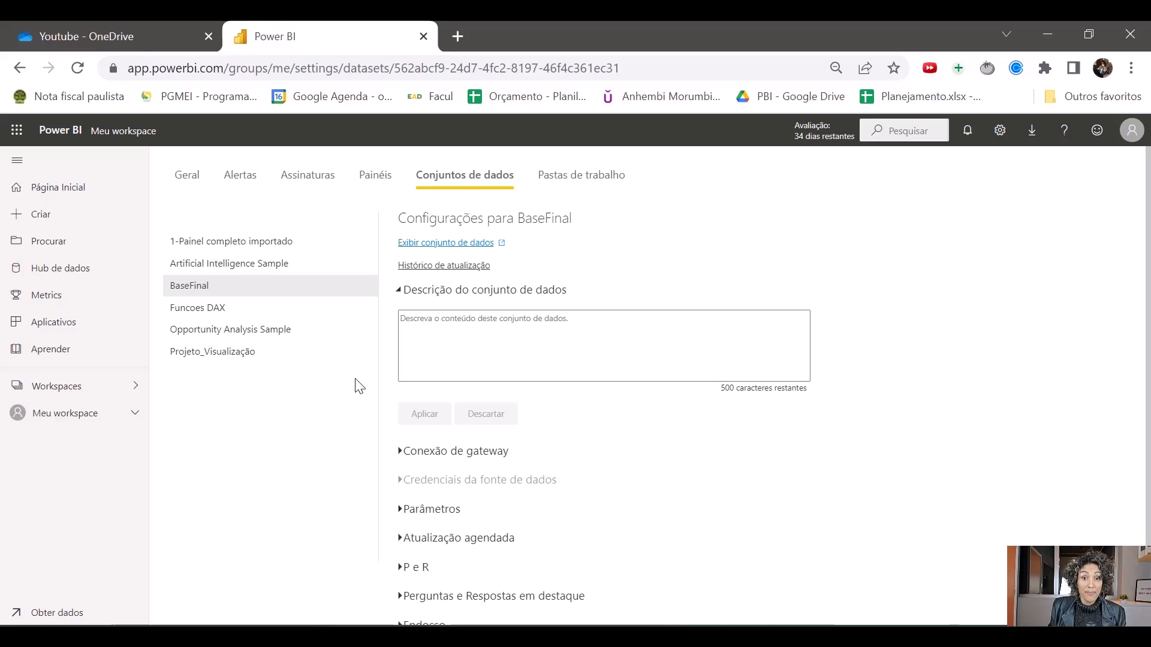
left_click(401, 292)
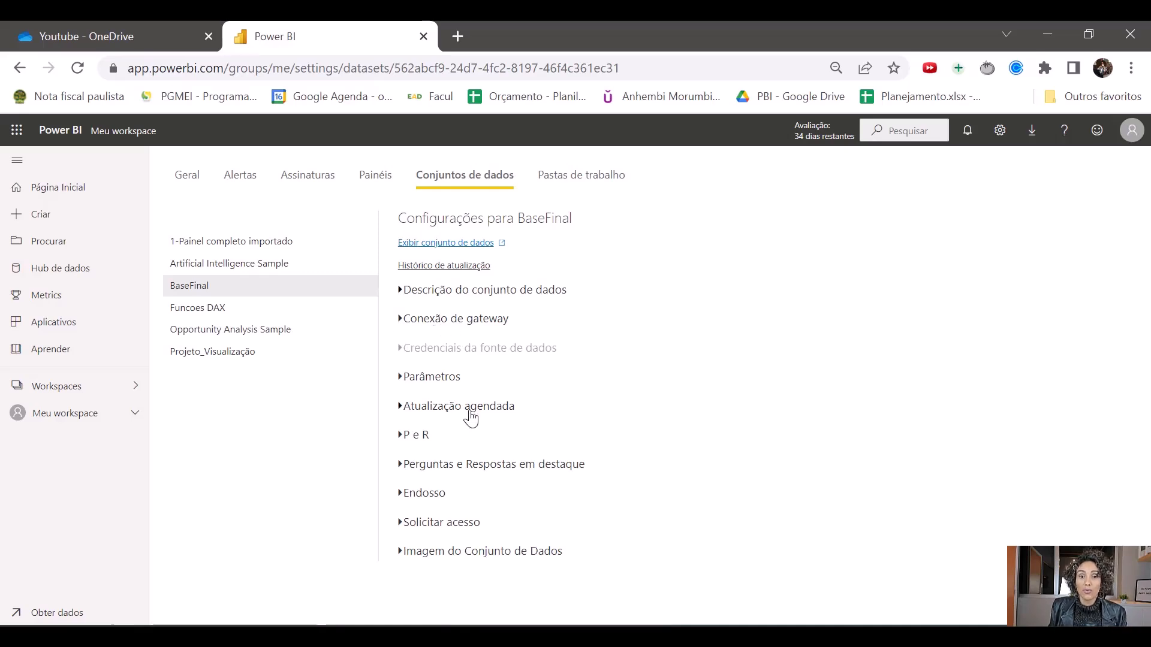
triple_click(402, 409)
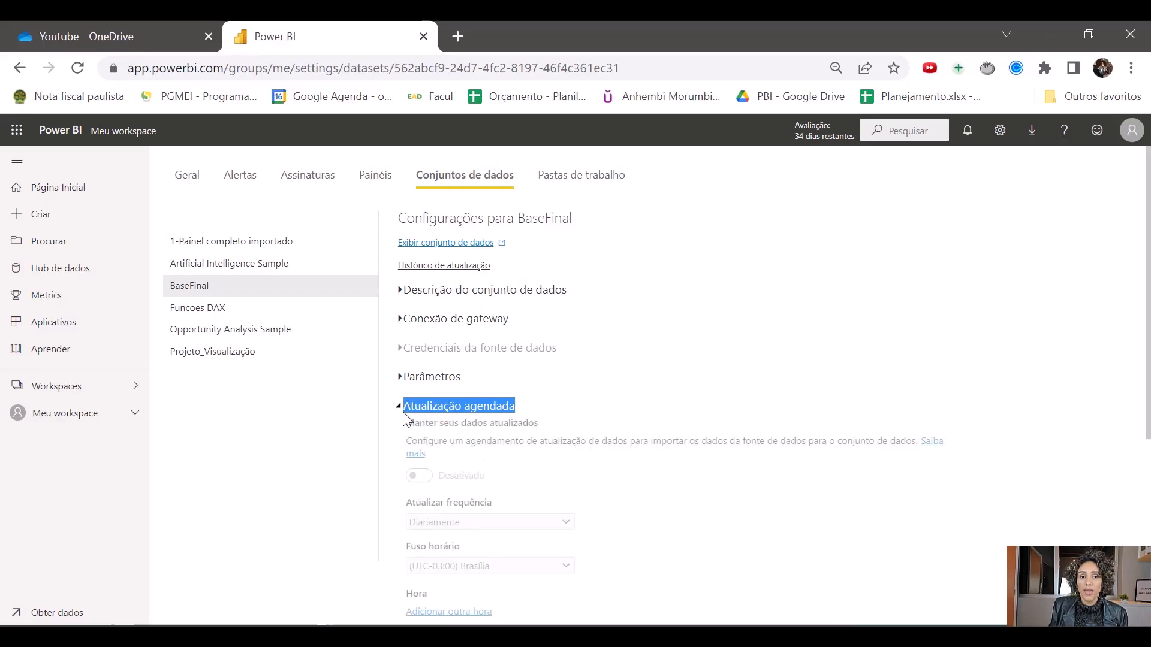
left_click(398, 406)
Step: Run the downloaded On-premises data gateway (personal mode) installer for the gateway connection, accepting the terms of use to install the update
left_click(400, 322)
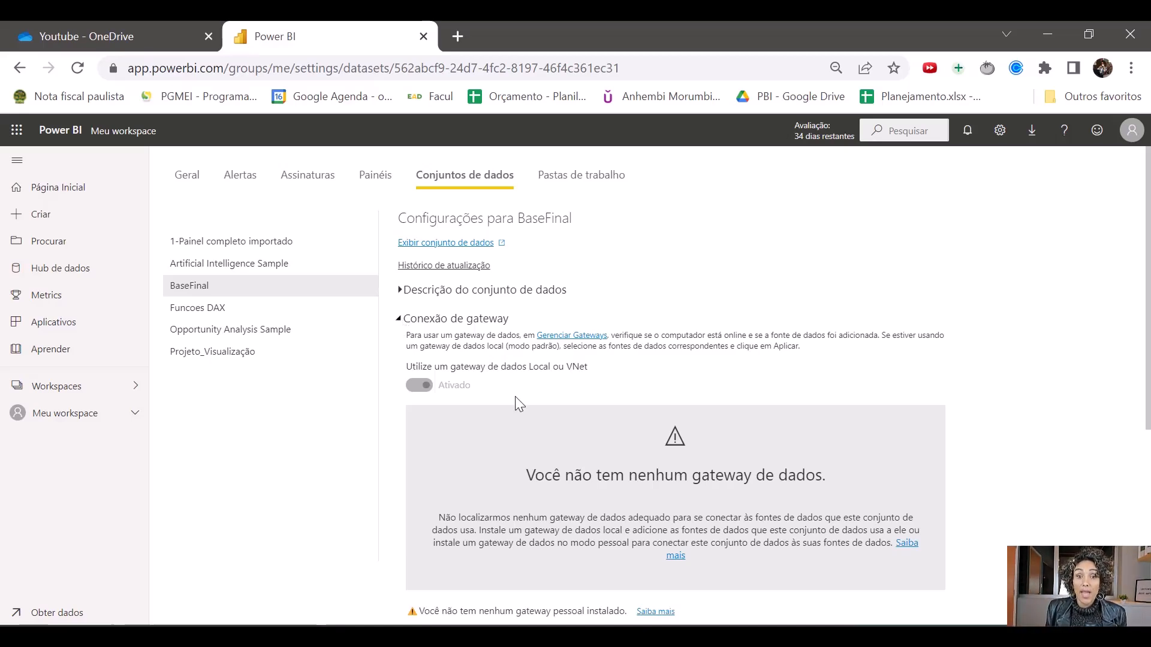
scroll(509, 410, "down", 1)
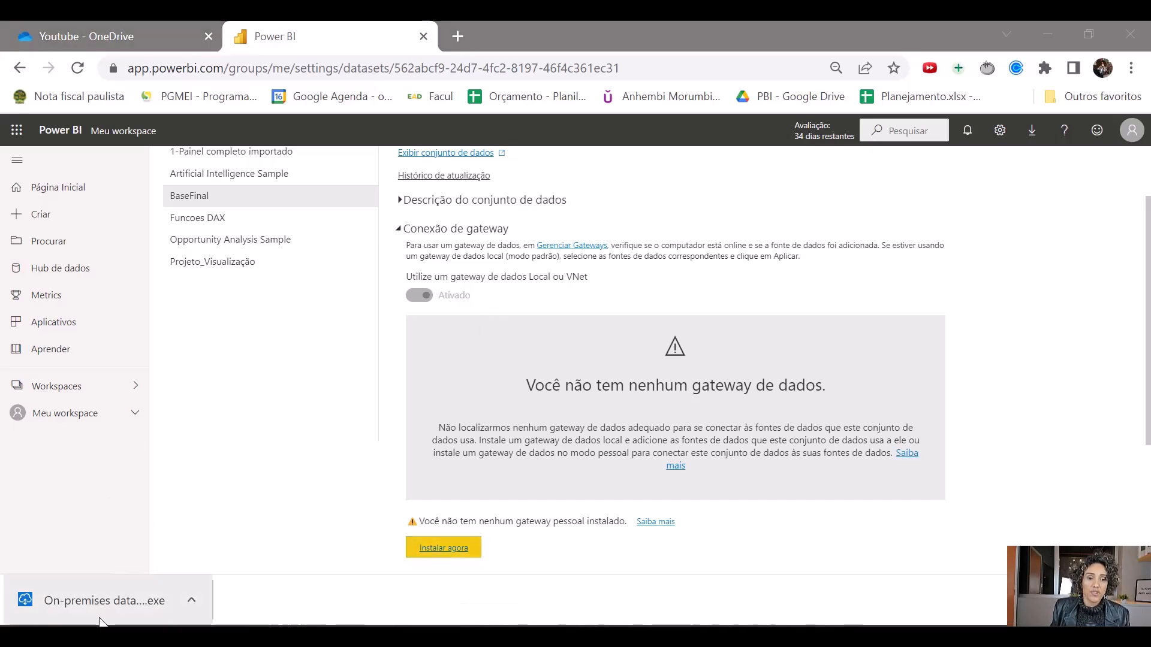
left_click(83, 602)
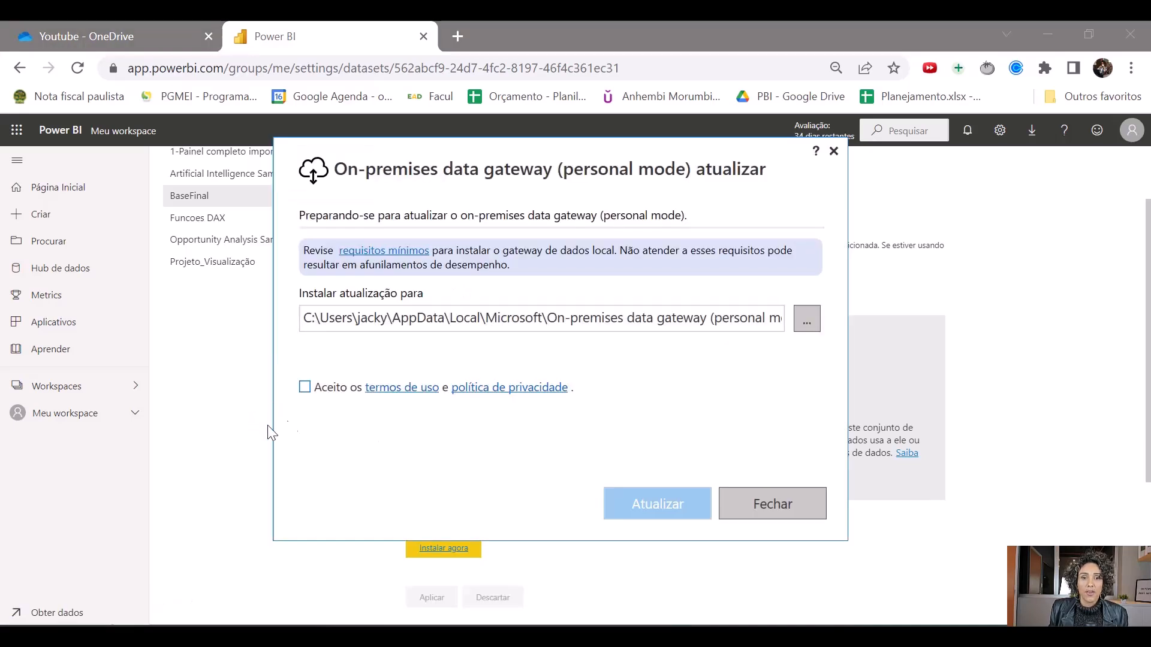
left_click(305, 386)
left_click(649, 500)
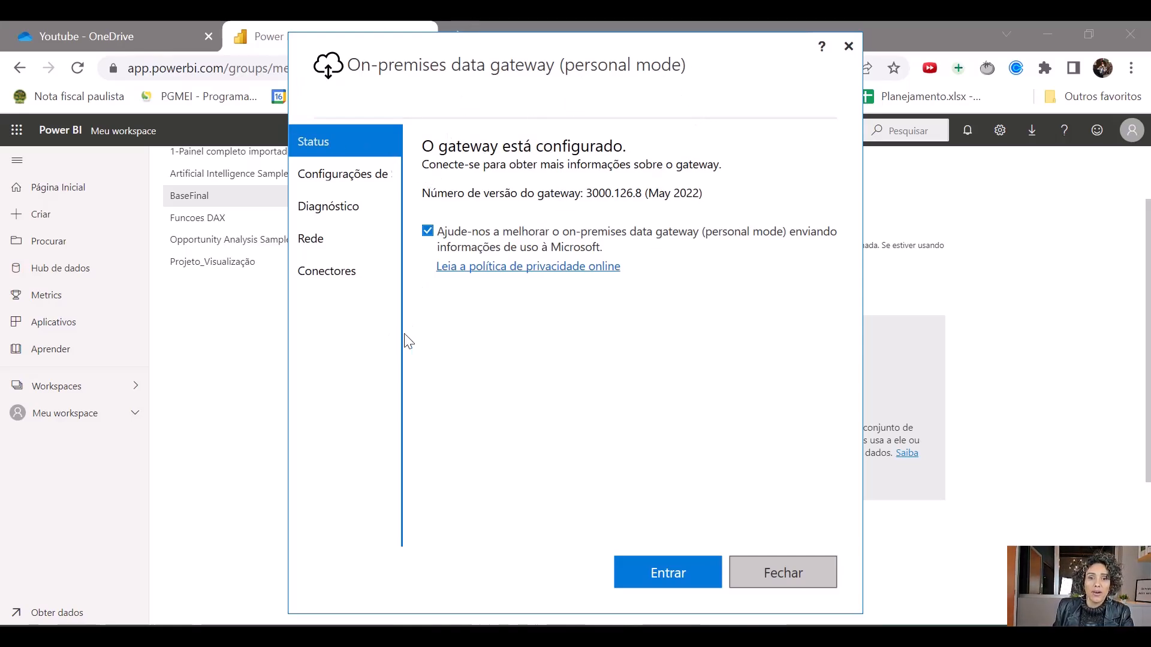
Step: Sign in to the personal gateway with the prefilled account e-mail and close the gateway window
left_click(688, 570)
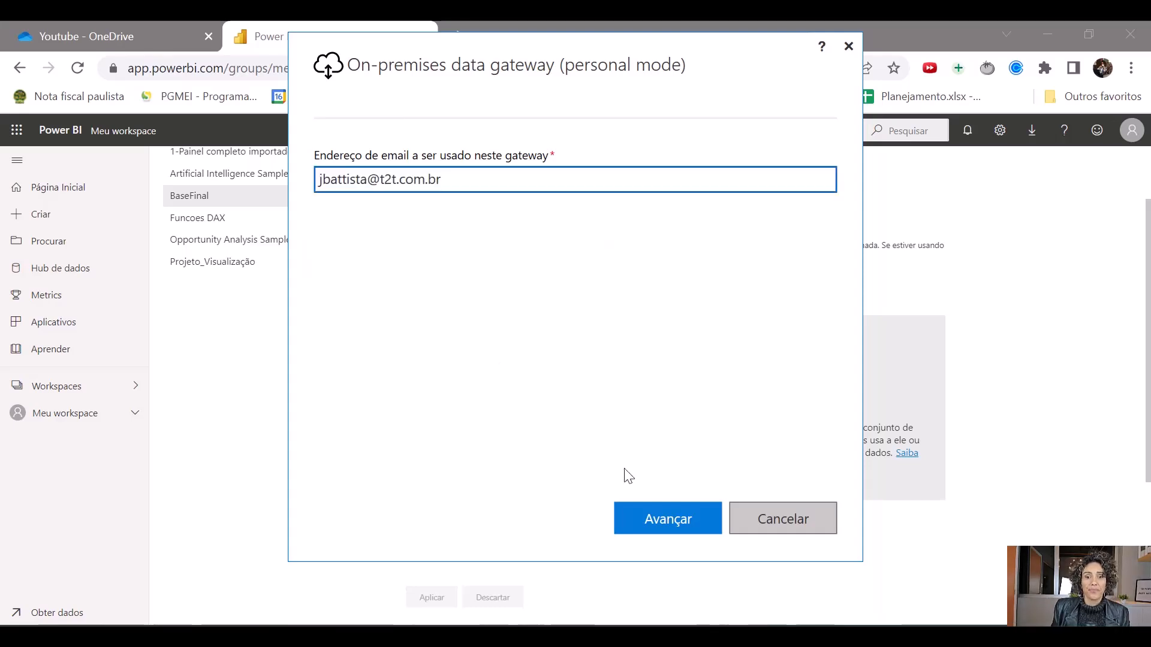
left_click(648, 510)
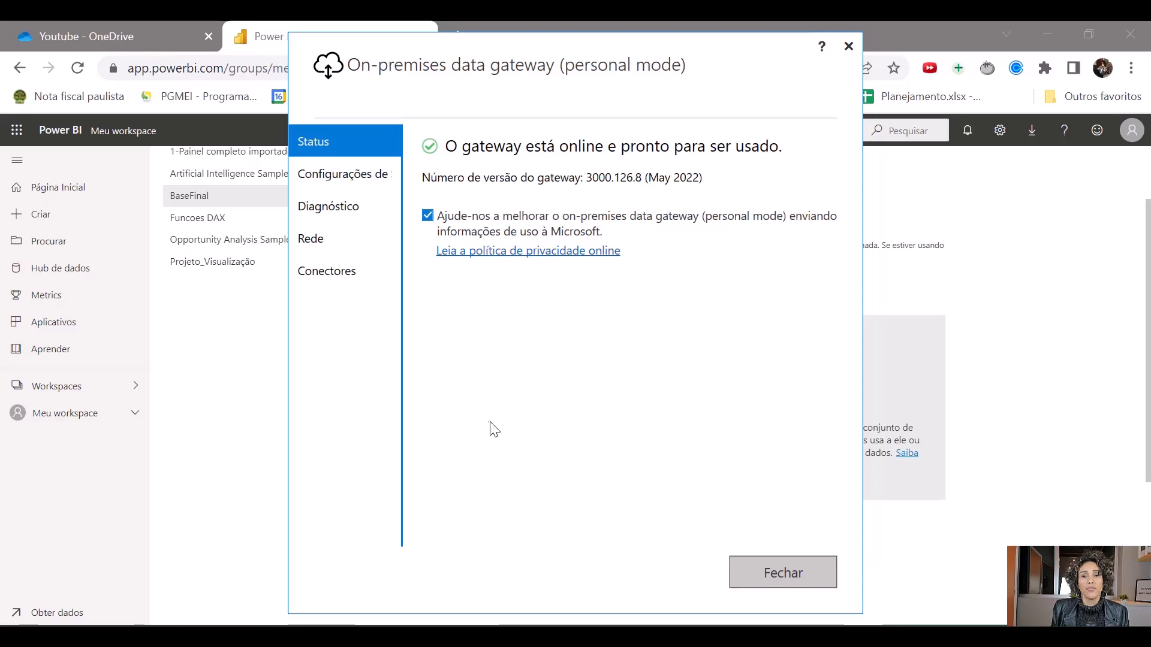
left_click(780, 580)
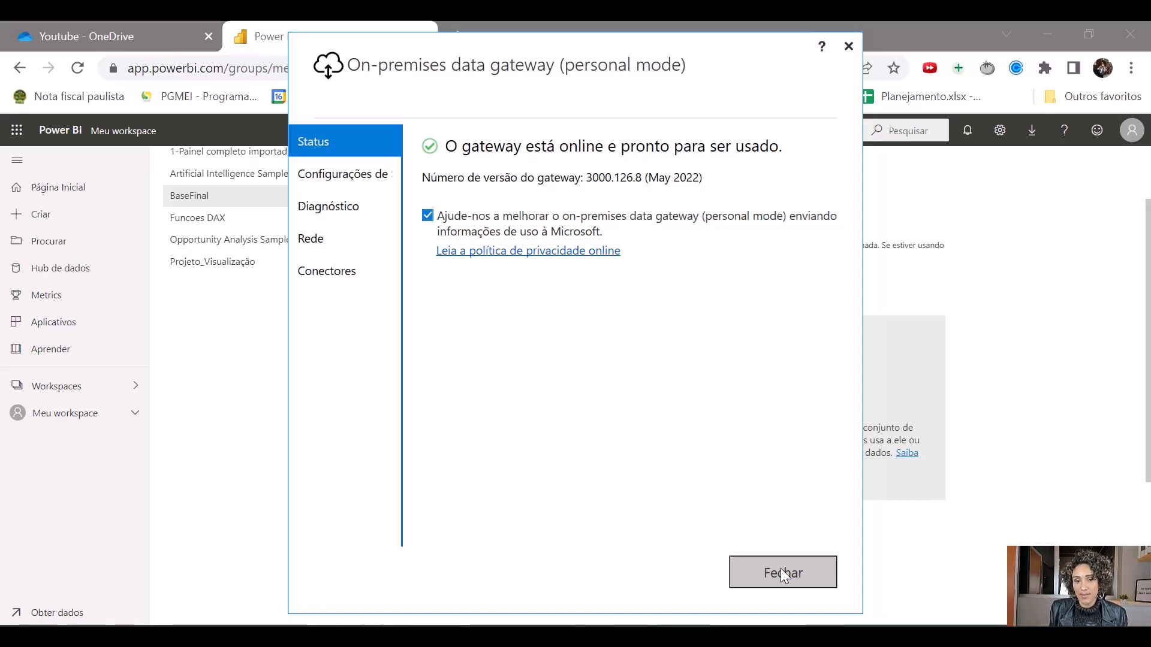
left_click(780, 570)
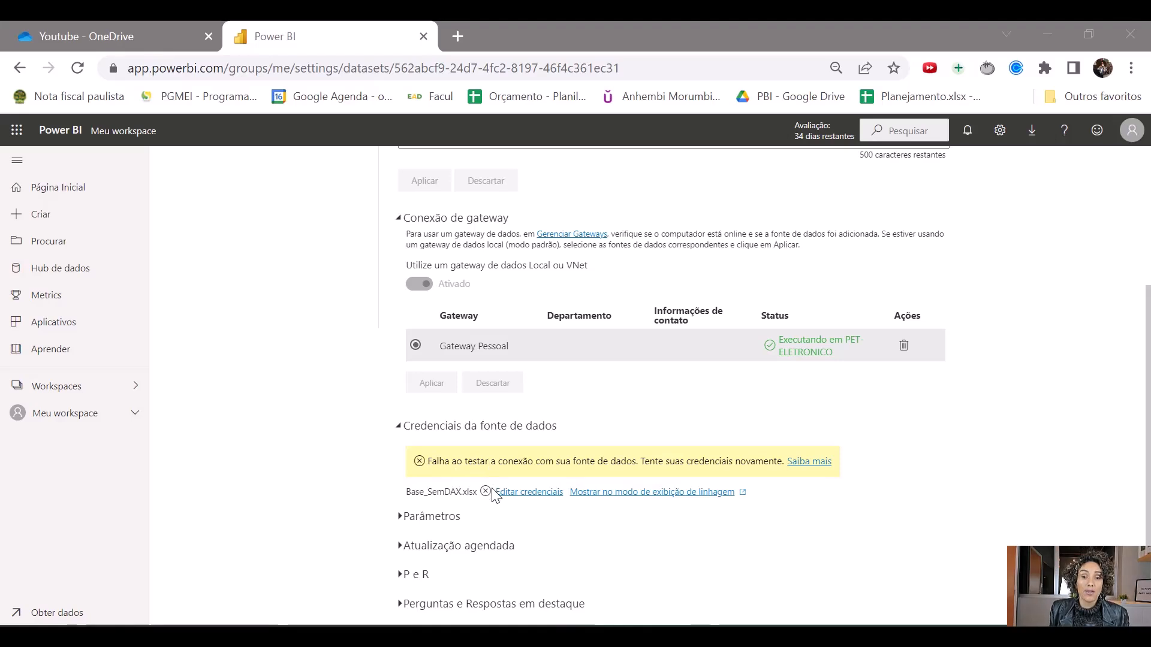
Step: Edit the Base_SemDAX.xlsx source credentials, choosing a privacy level and signing in with WindowsWithoutImpersonation authentication
left_click(510, 494)
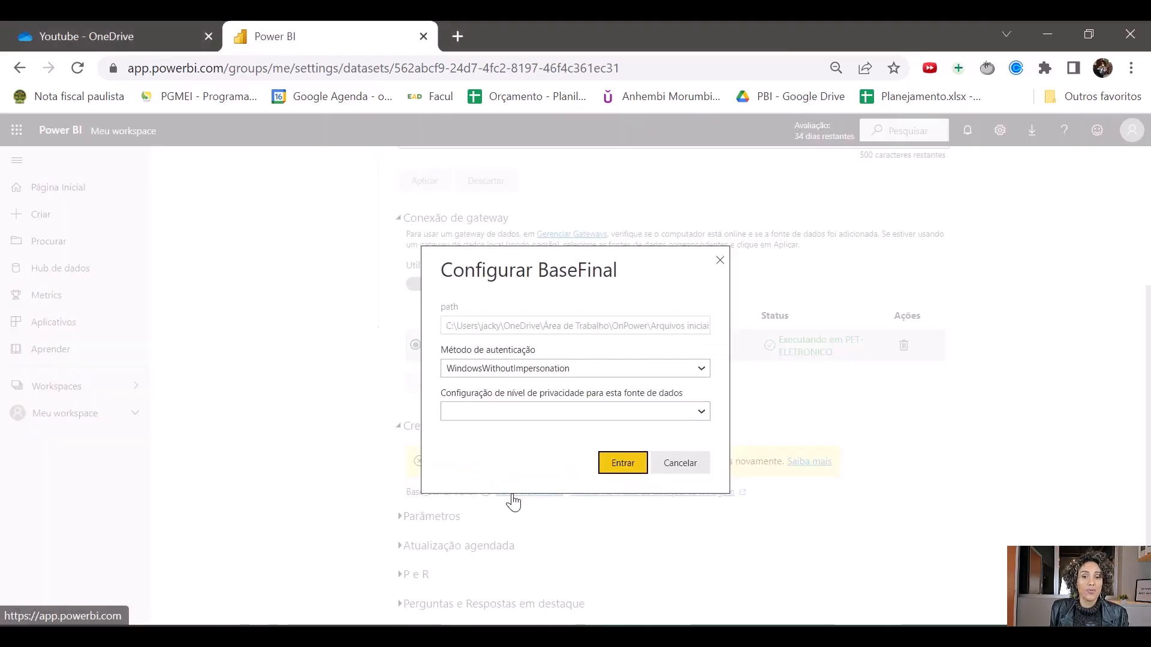
left_click(531, 411)
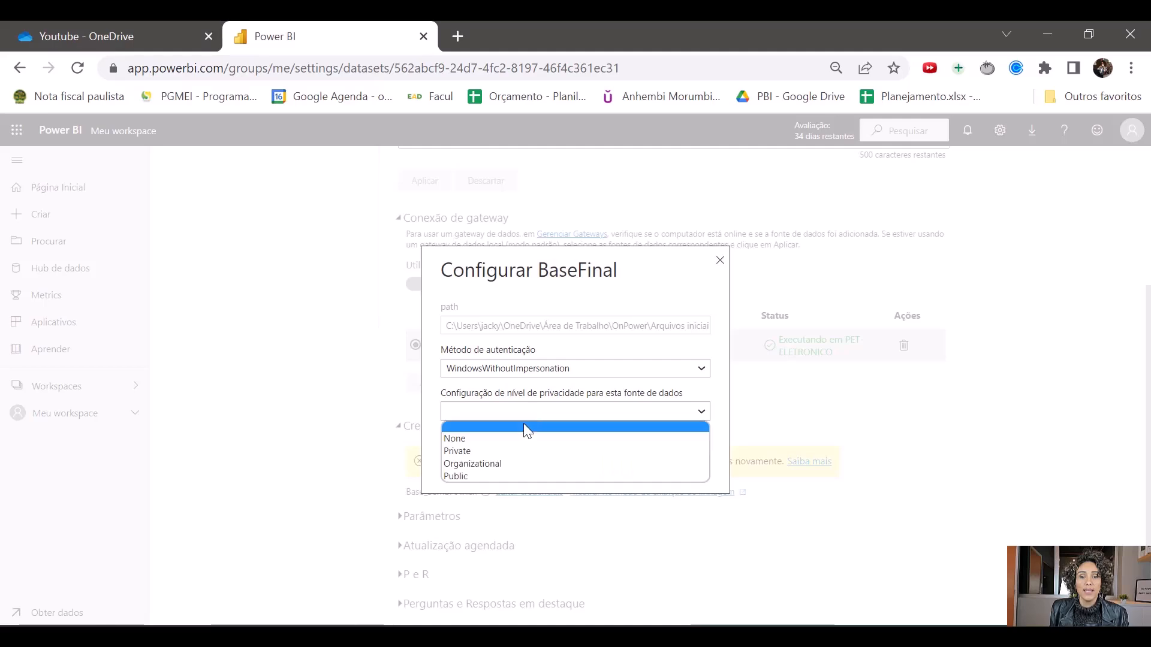
left_click(518, 437)
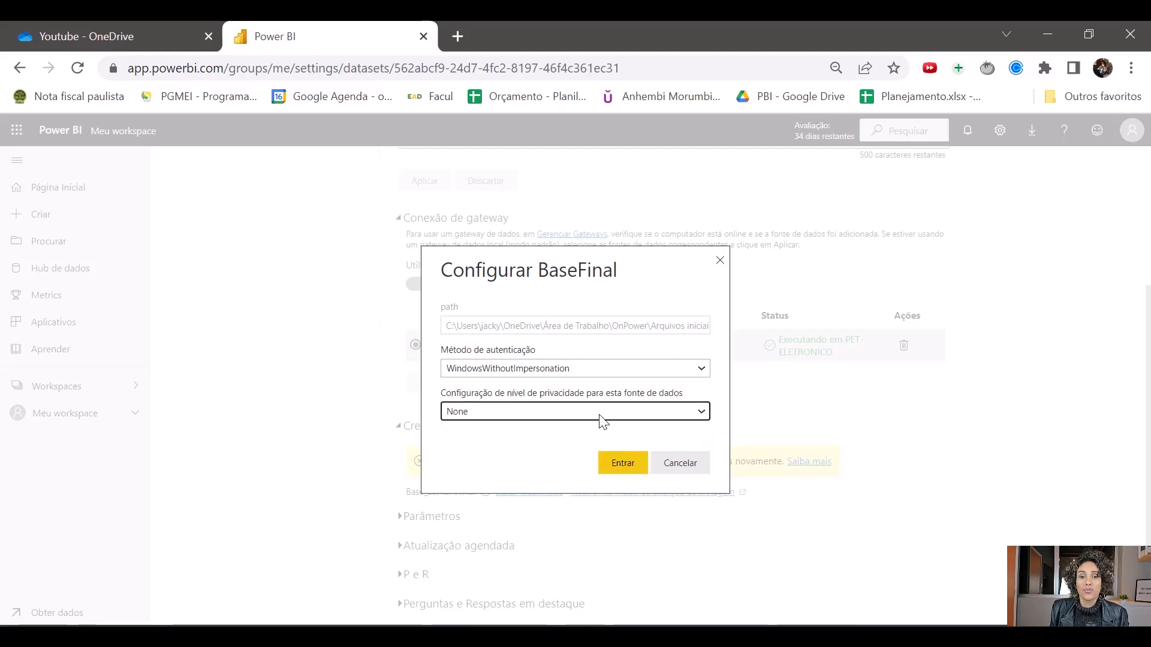
left_click(585, 414)
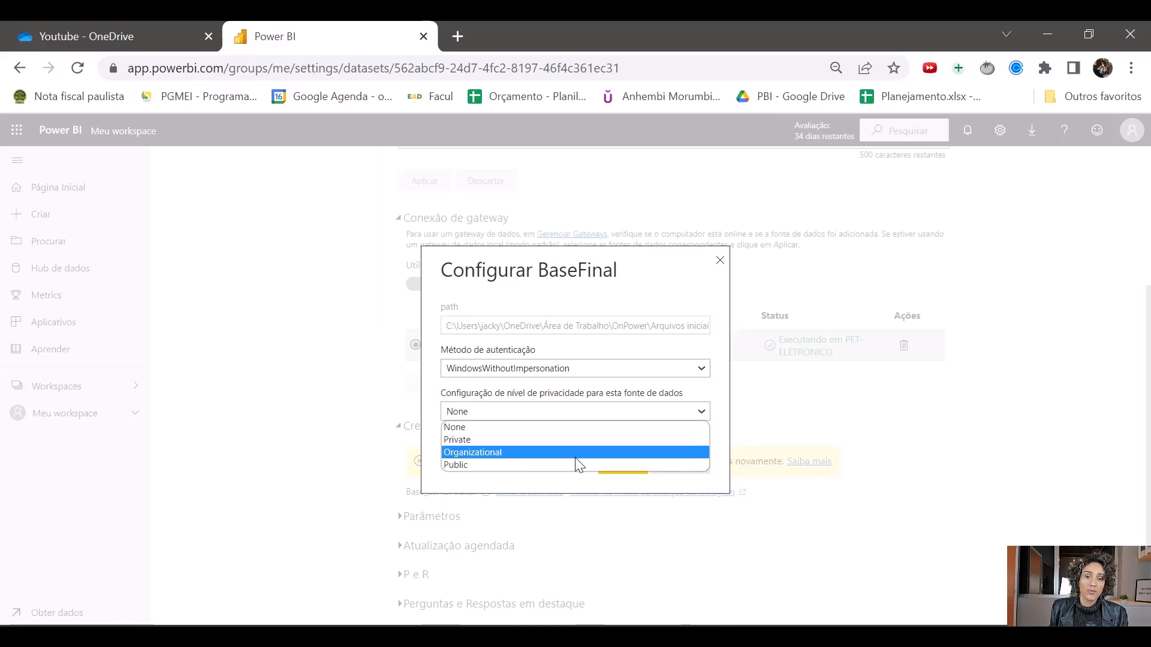
left_click(591, 477)
left_click(617, 466)
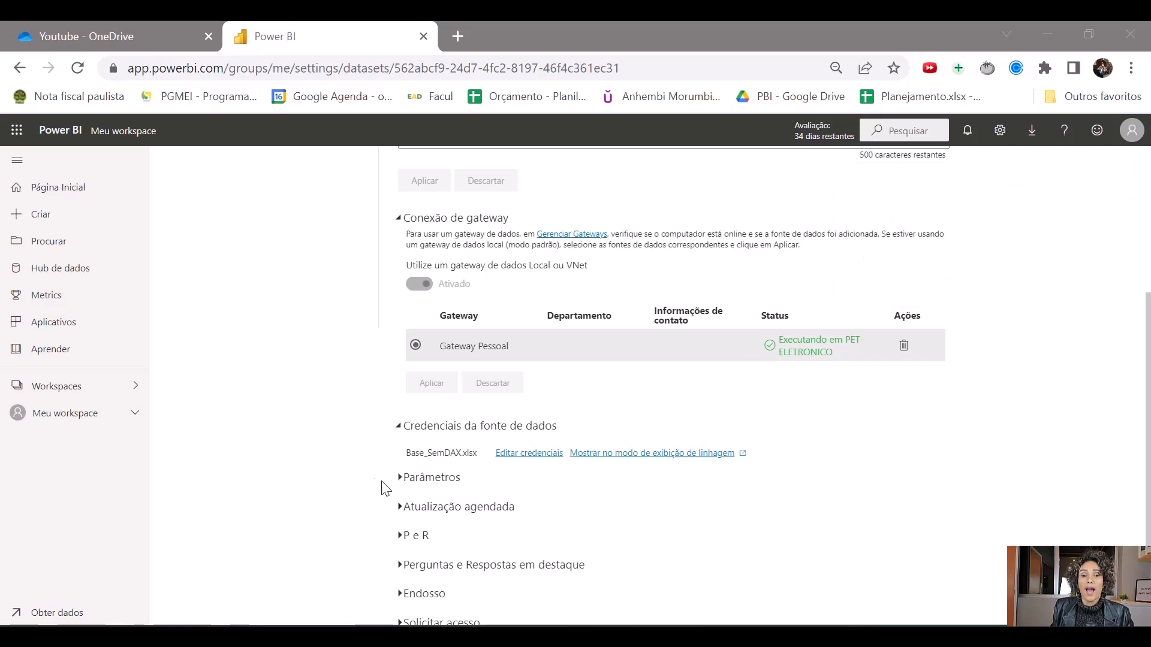
Step: Turn on scheduled refresh for the BaseFinal dataset with the frequency Diariamente
left_click(400, 509)
scroll(517, 509, "down", 3)
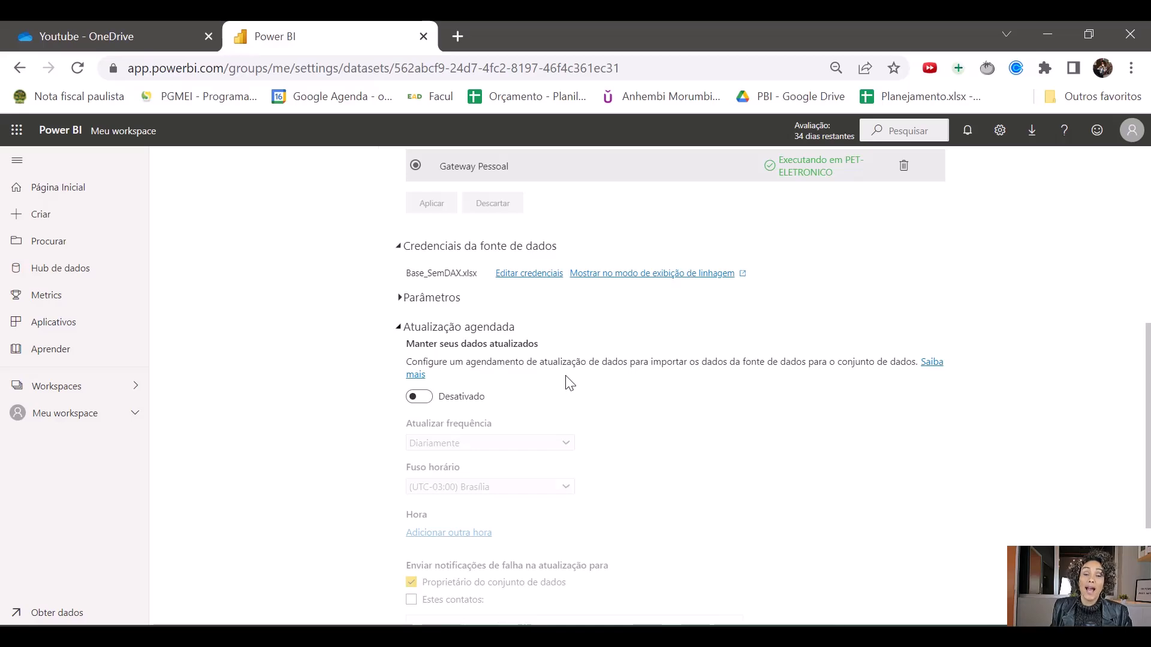
left_click(424, 398)
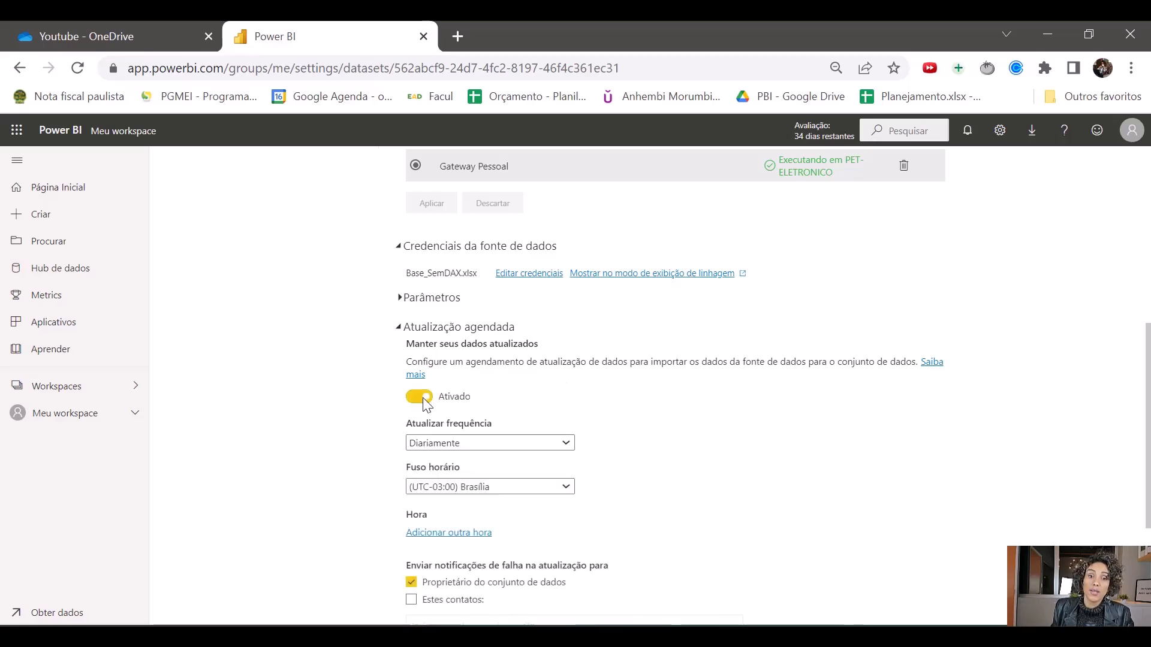
scroll(558, 425, "down", 1)
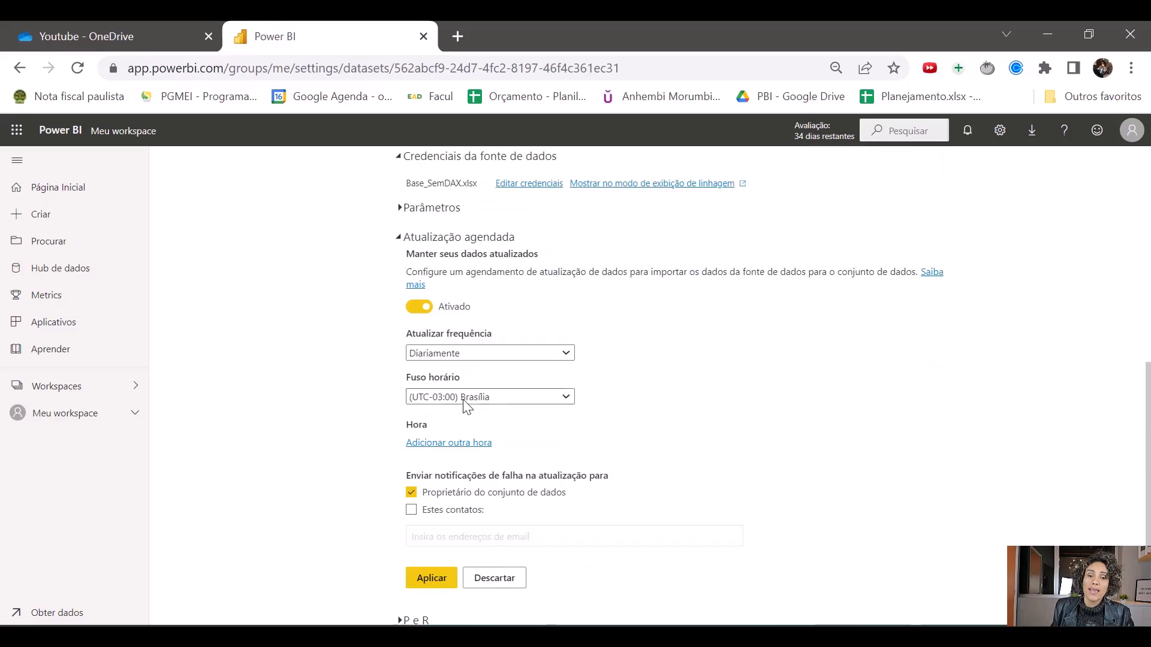
left_click(513, 357)
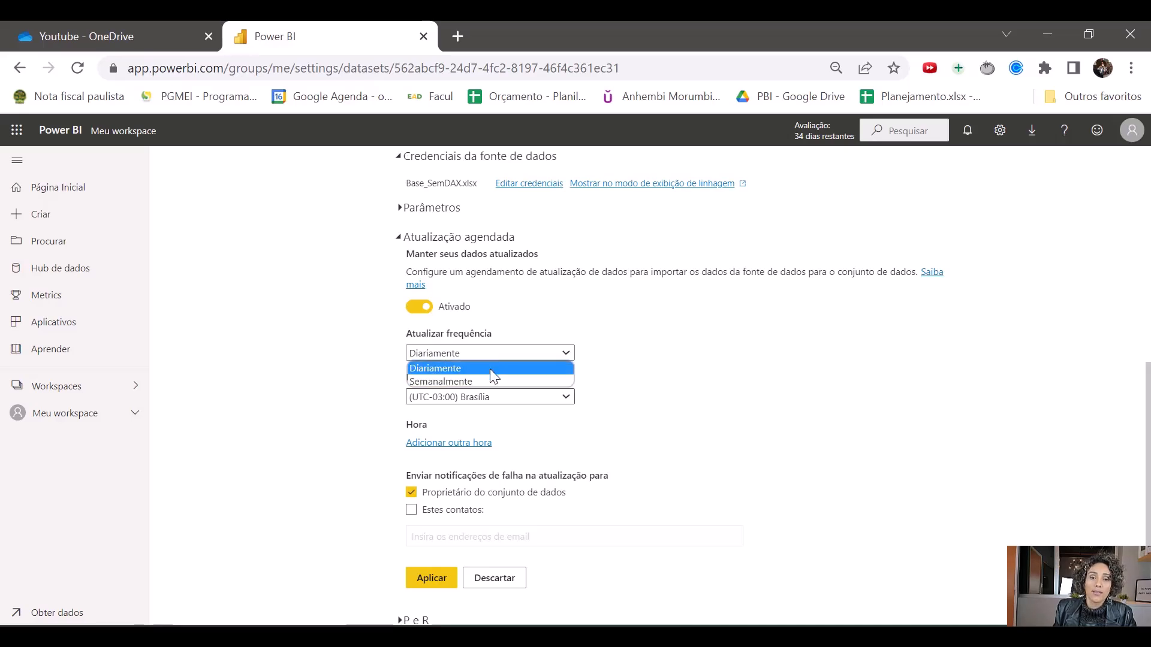
left_click(490, 369)
Step: Add a first refresh time with hour 8 and minutes 00
scroll(513, 387, "down", 2)
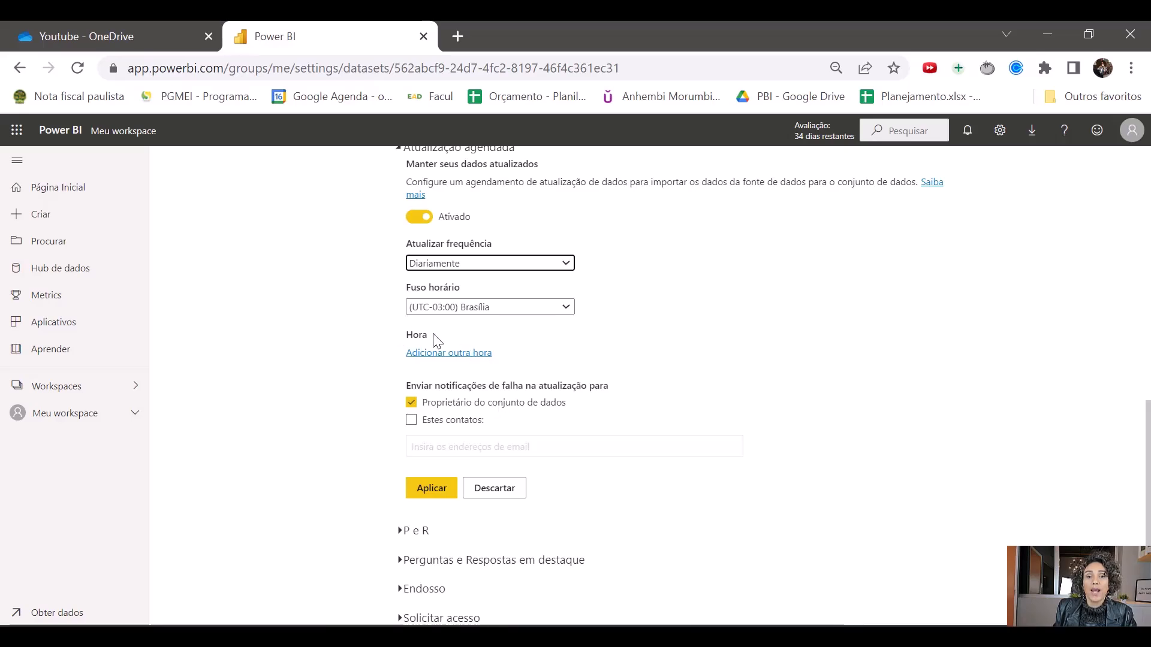
left_click(433, 355)
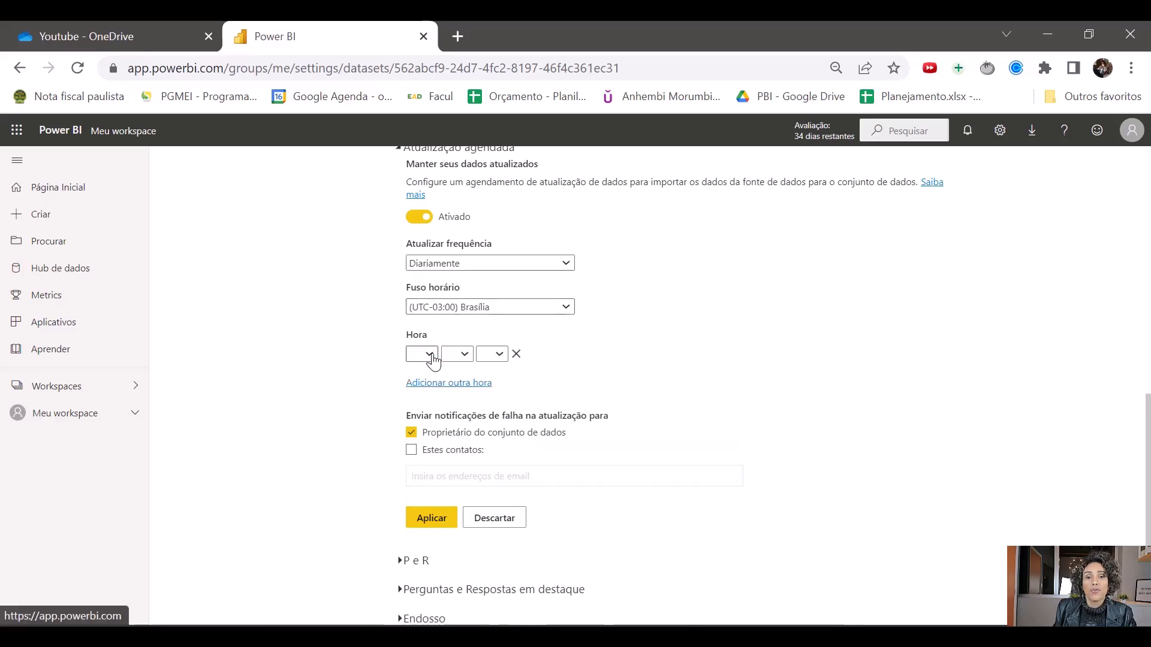
left_click(432, 355)
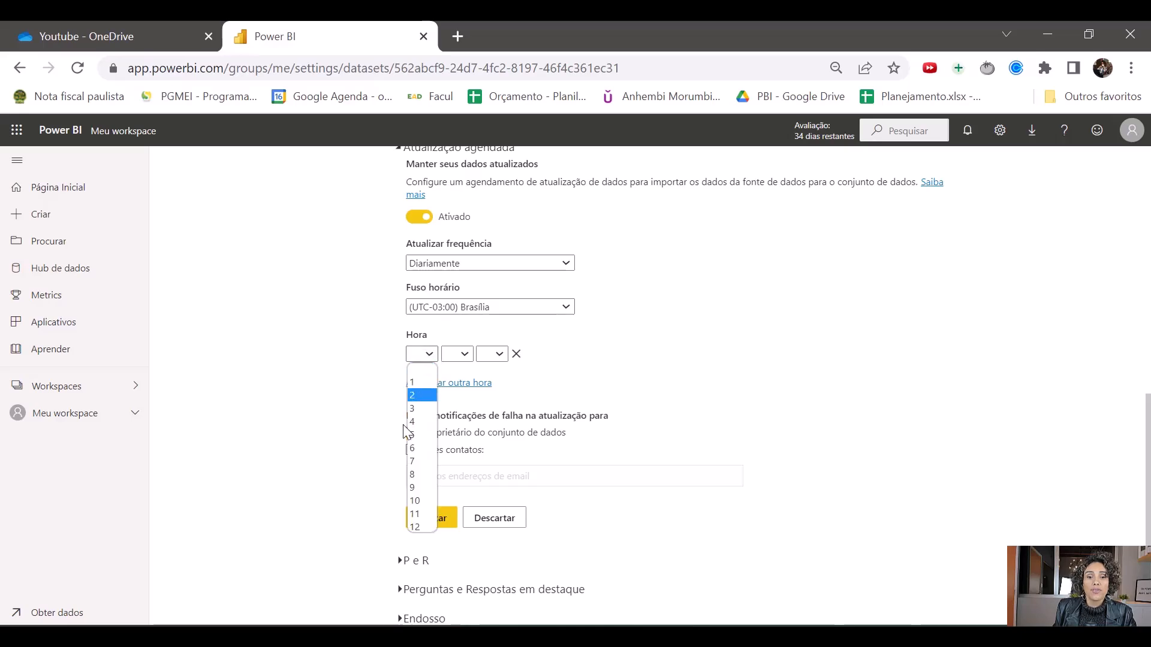
left_click(415, 473)
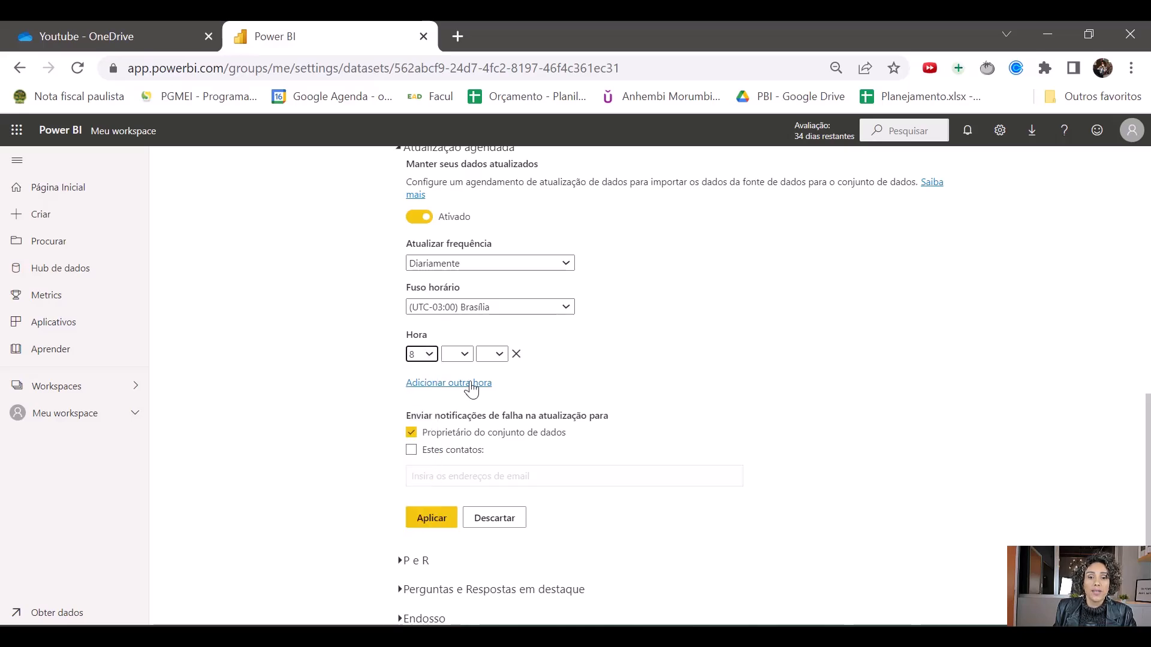
left_click(466, 354)
left_click(452, 382)
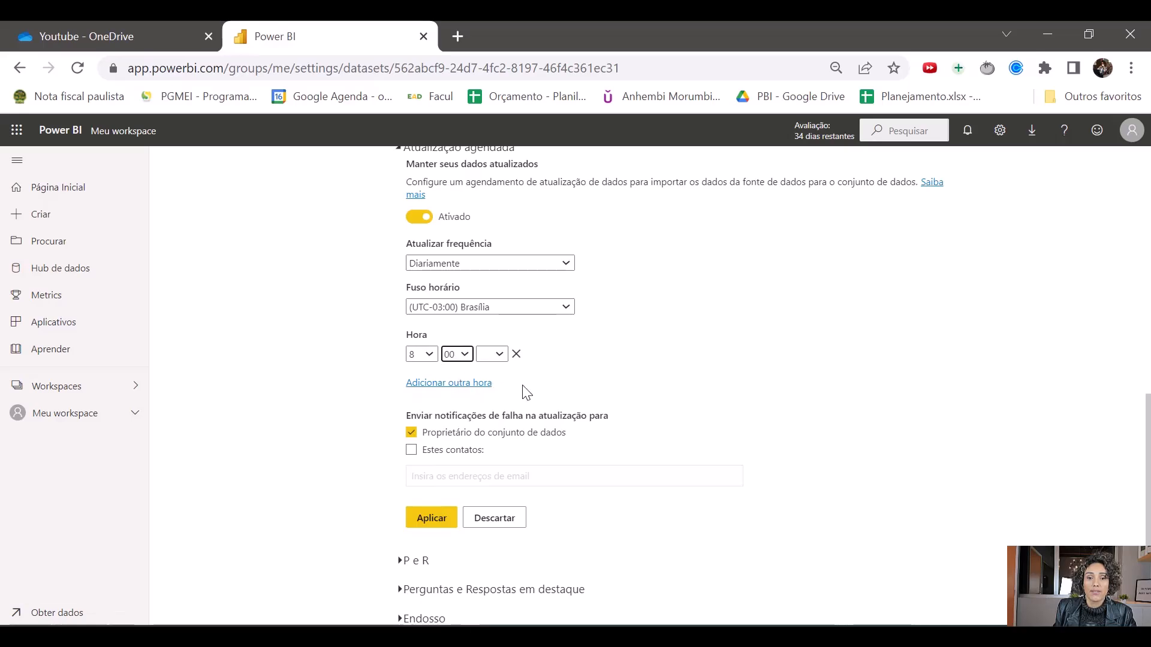
Step: Add a second refresh time at 12:00 AM and set the 8:00 time to AM
left_click(471, 385)
left_click(423, 384)
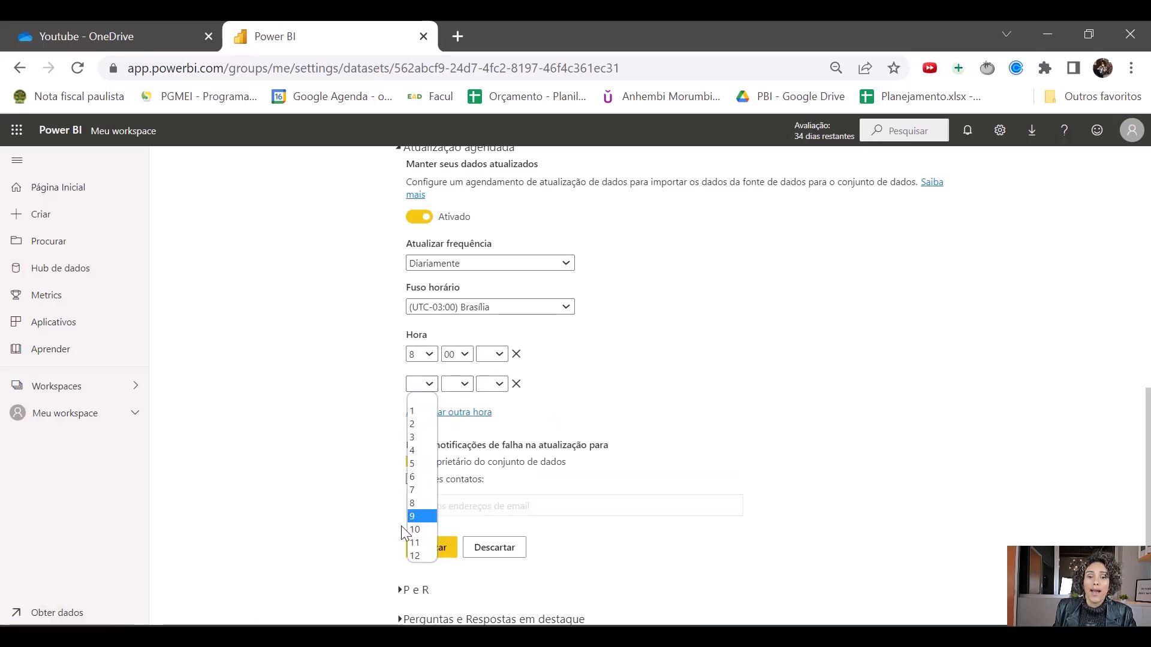
scroll(414, 528, "down", 2)
left_click(422, 294)
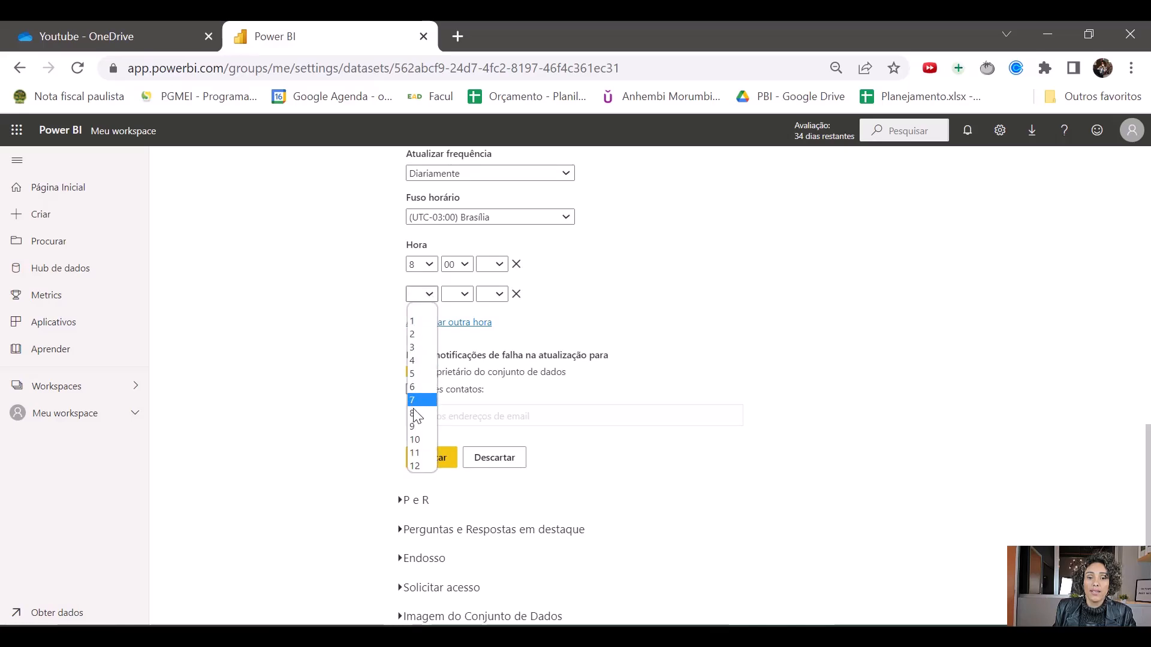
left_click(420, 463)
left_click(456, 294)
left_click(452, 321)
left_click(488, 294)
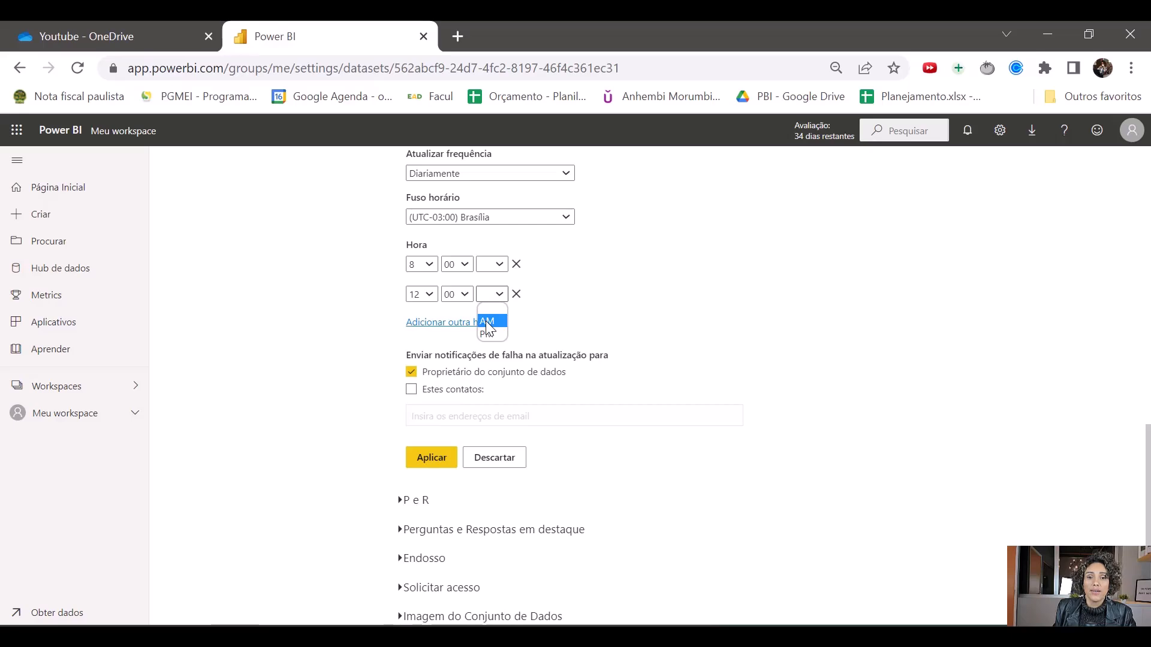
left_click(487, 321)
left_click(491, 265)
left_click(488, 292)
Step: Add a third refresh time at 8:00 PM
left_click(427, 323)
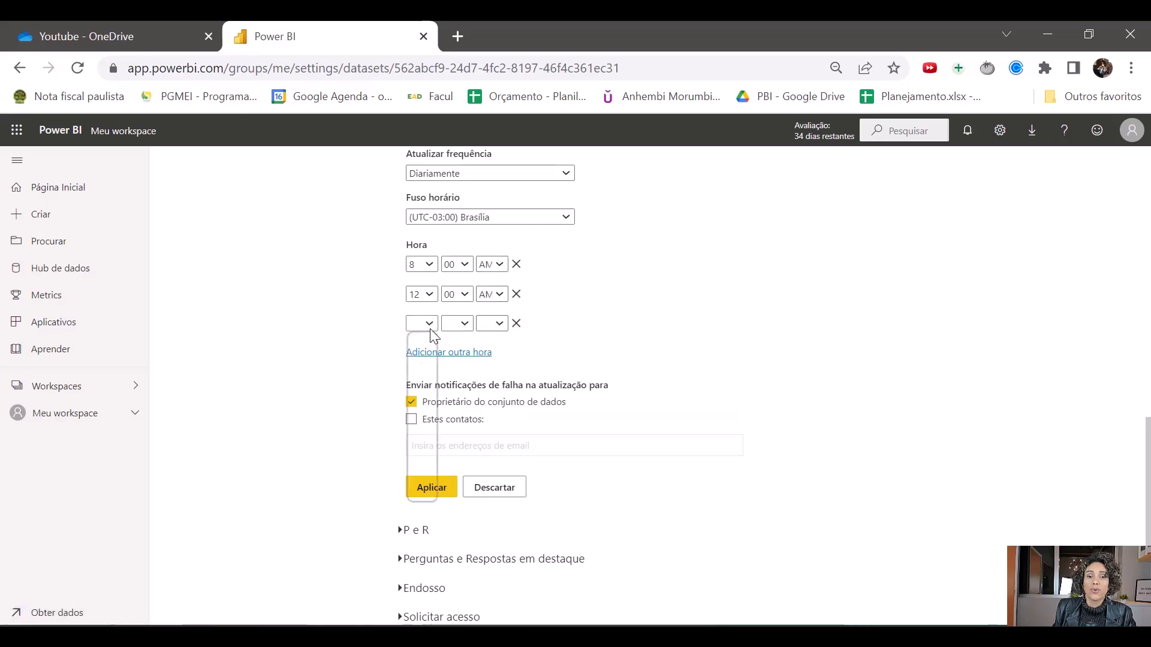
left_click(426, 323)
left_click(413, 443)
left_click(462, 325)
left_click(491, 324)
left_click(489, 363)
Step: Enable refresh failure notifications for specific contacts, leaving the e-mail field empty, and apply the refresh schedule
scroll(600, 360, "up", 2)
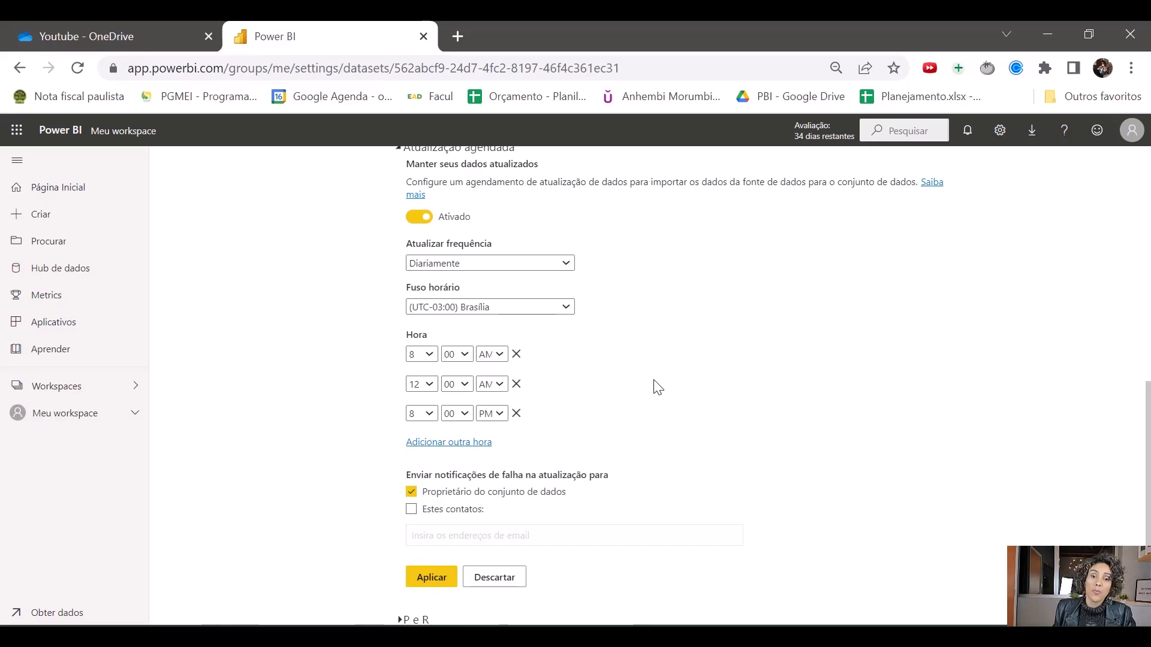
scroll(657, 388, "up", 3)
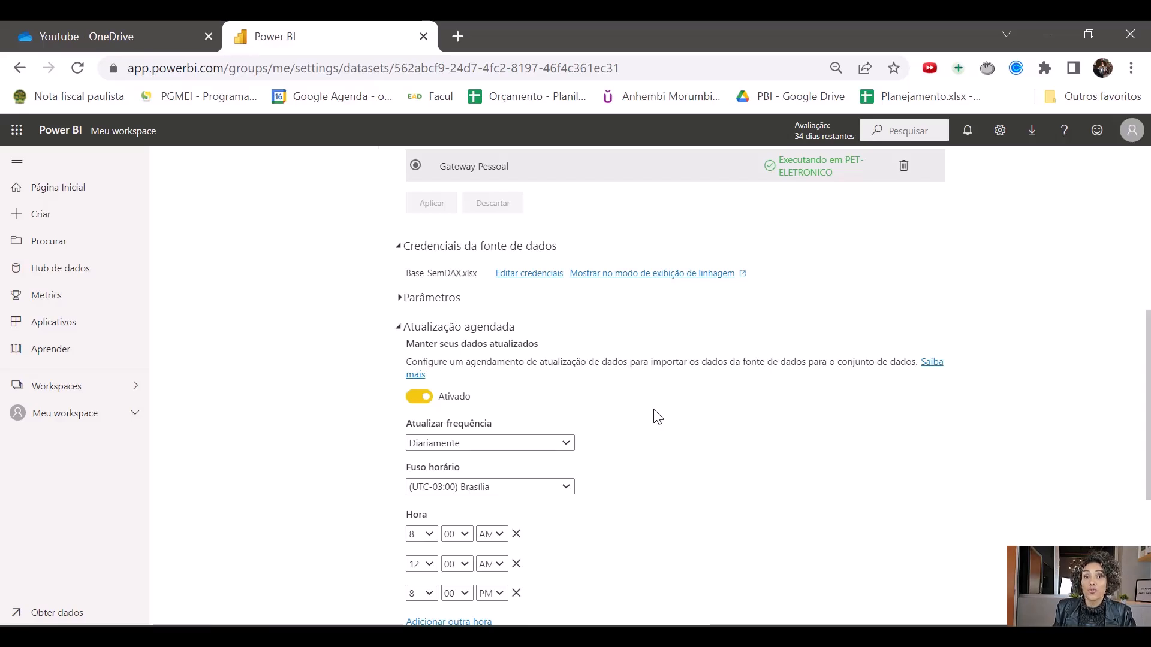
scroll(657, 416, "down", 4)
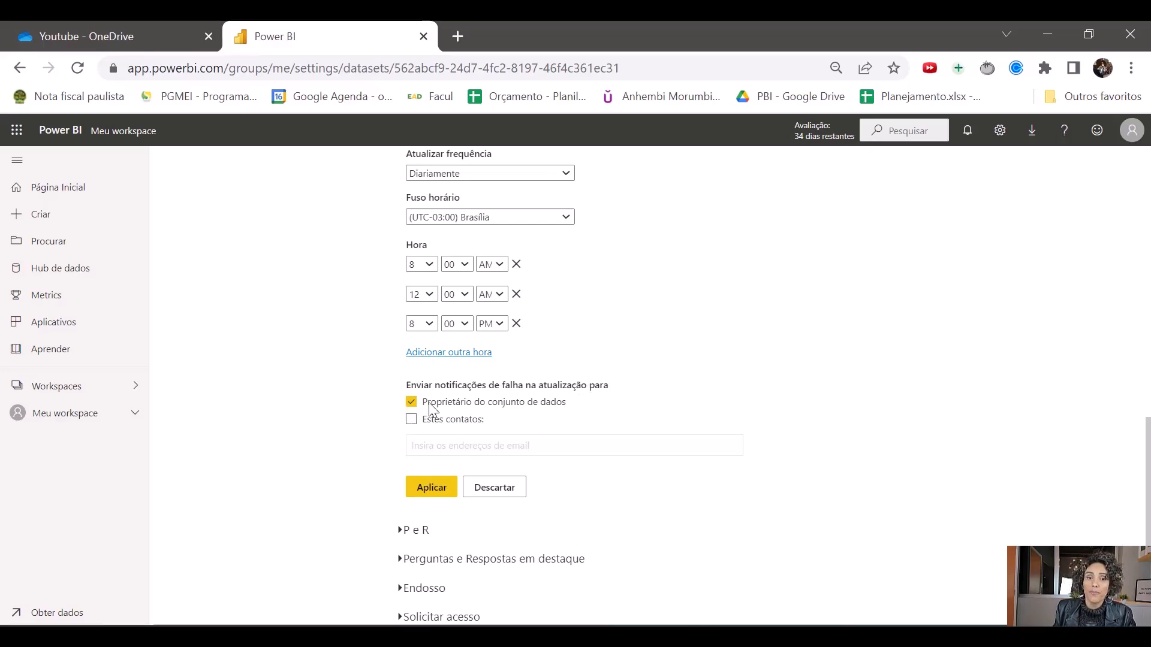
left_click(412, 419)
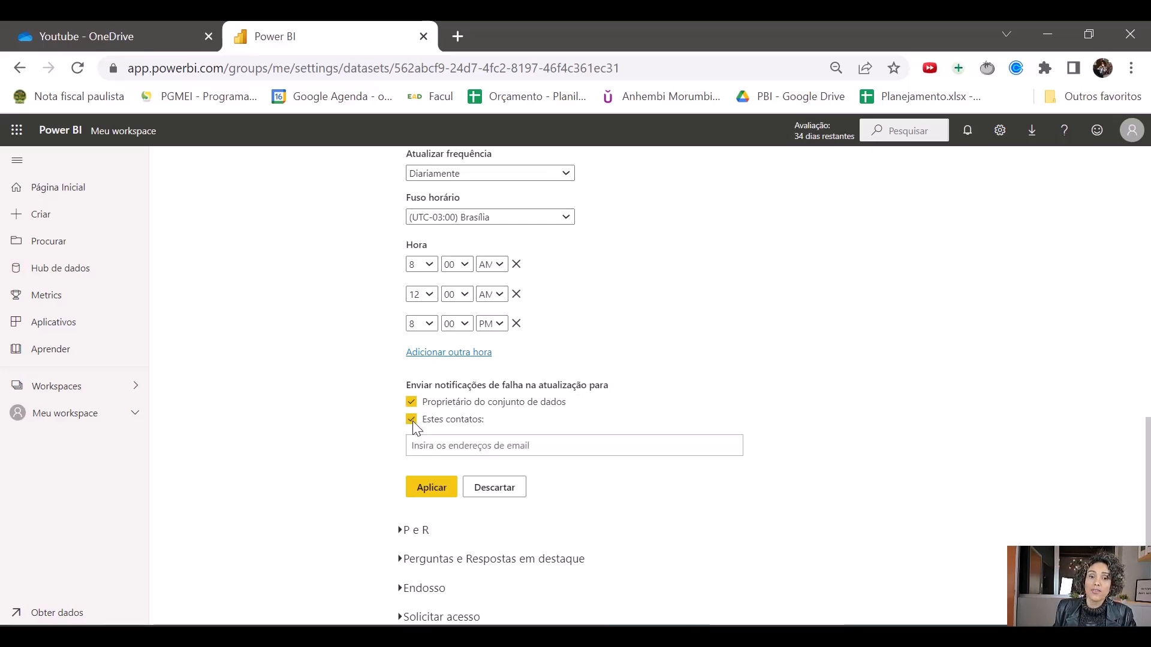
left_click(433, 445)
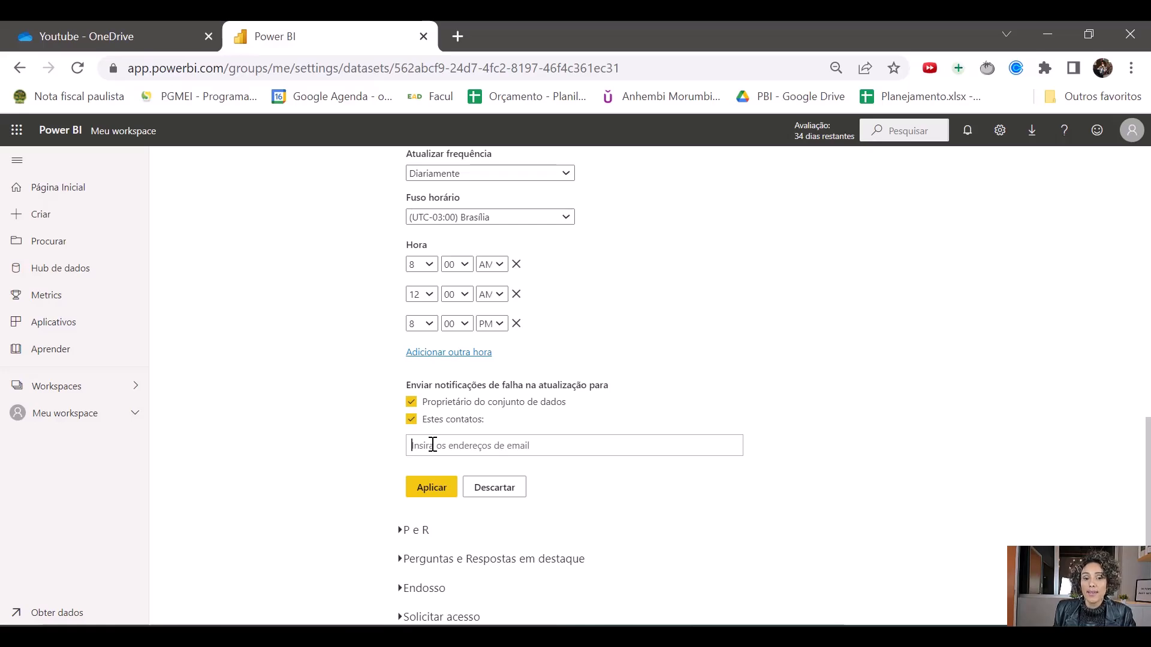
left_click(433, 488)
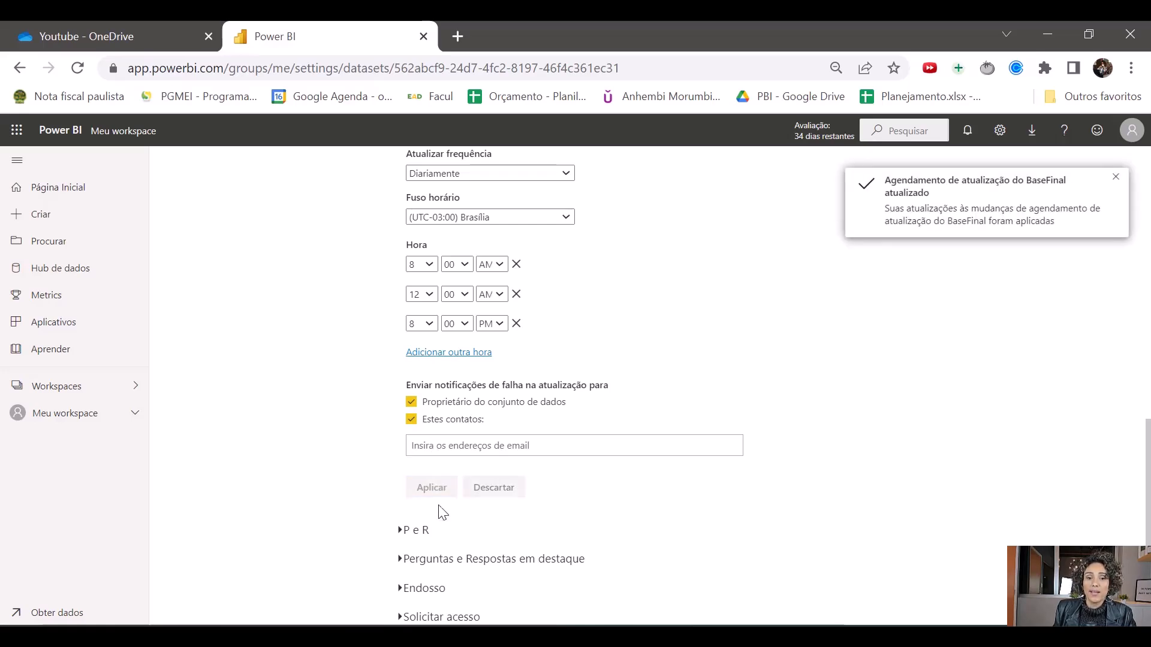